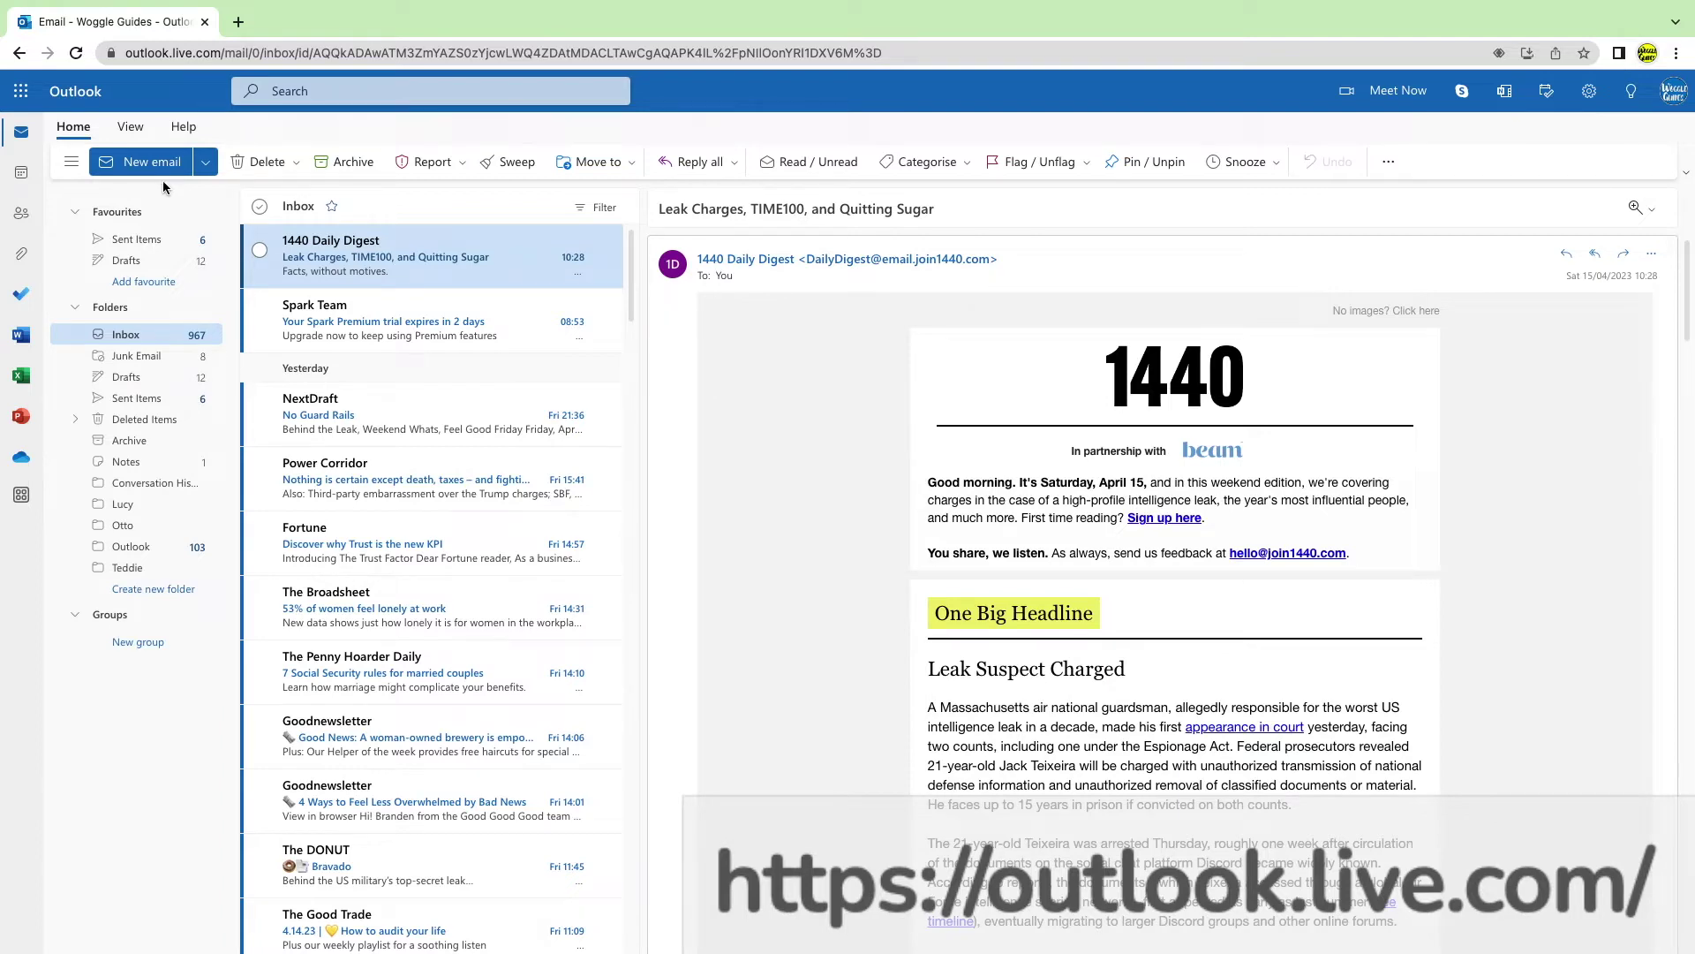
# - Start a new email with the onion and University Challenge sentence, then select 'highlight'
pyautogui.click(165, 174)
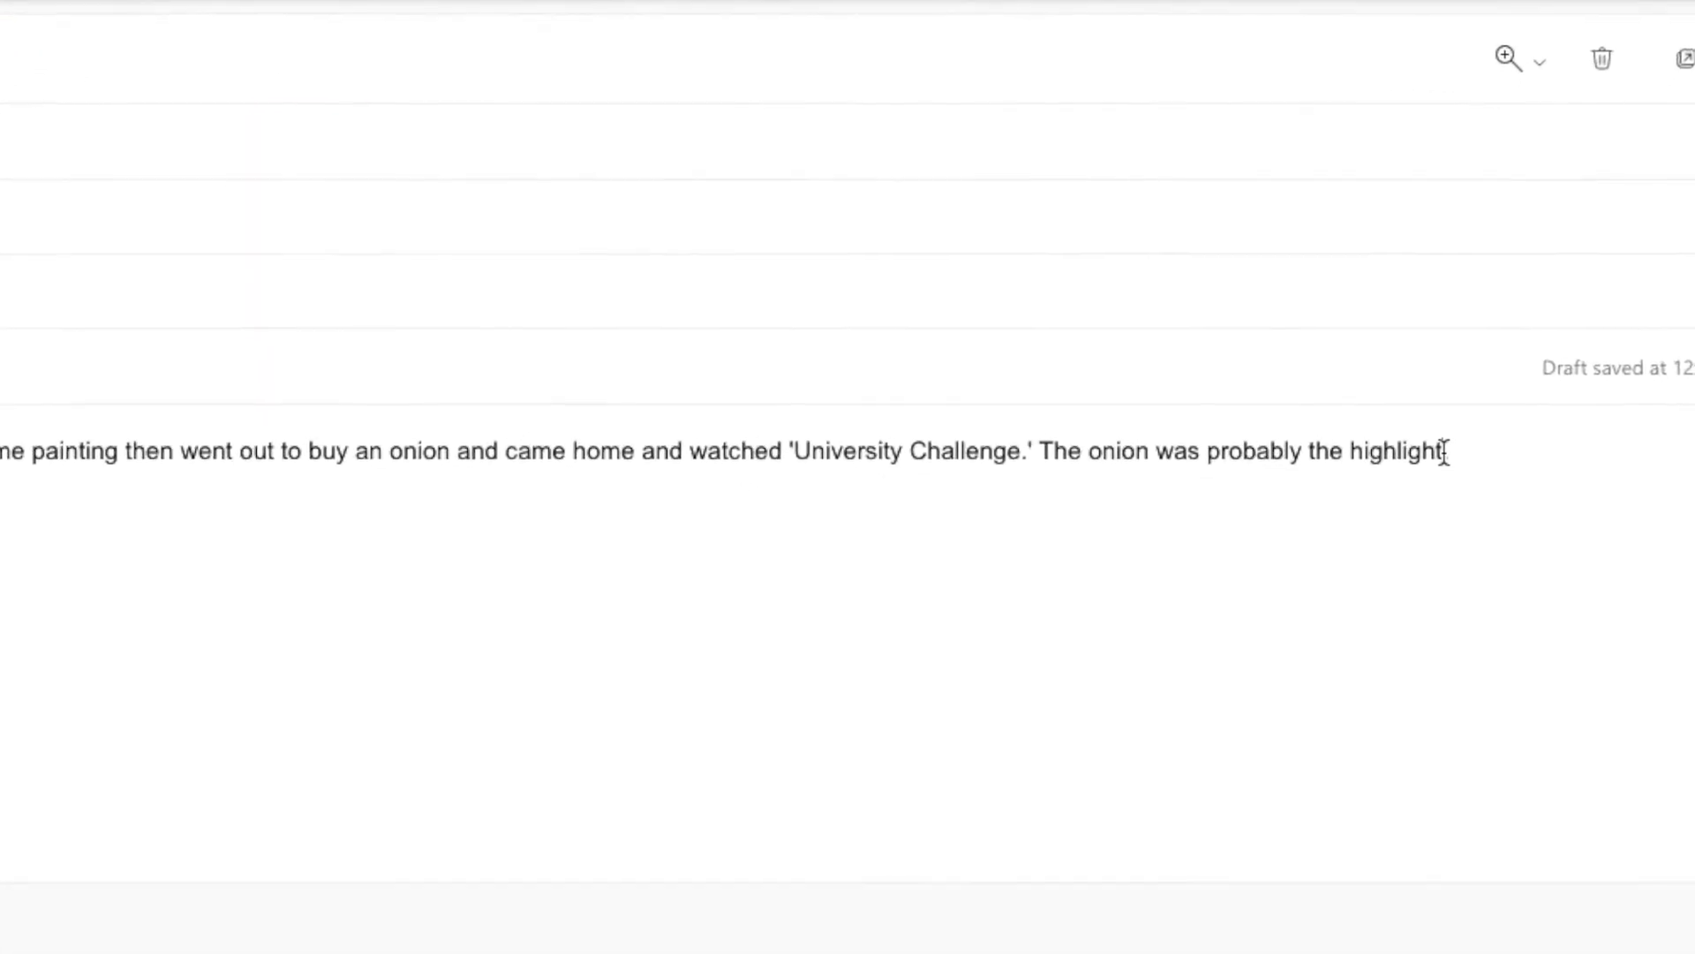
pyautogui.moveTo(1440, 458)
pyautogui.mouseDown()
pyautogui.moveTo(1434, 428)
pyautogui.moveTo(1354, 440)
pyautogui.mouseUp()
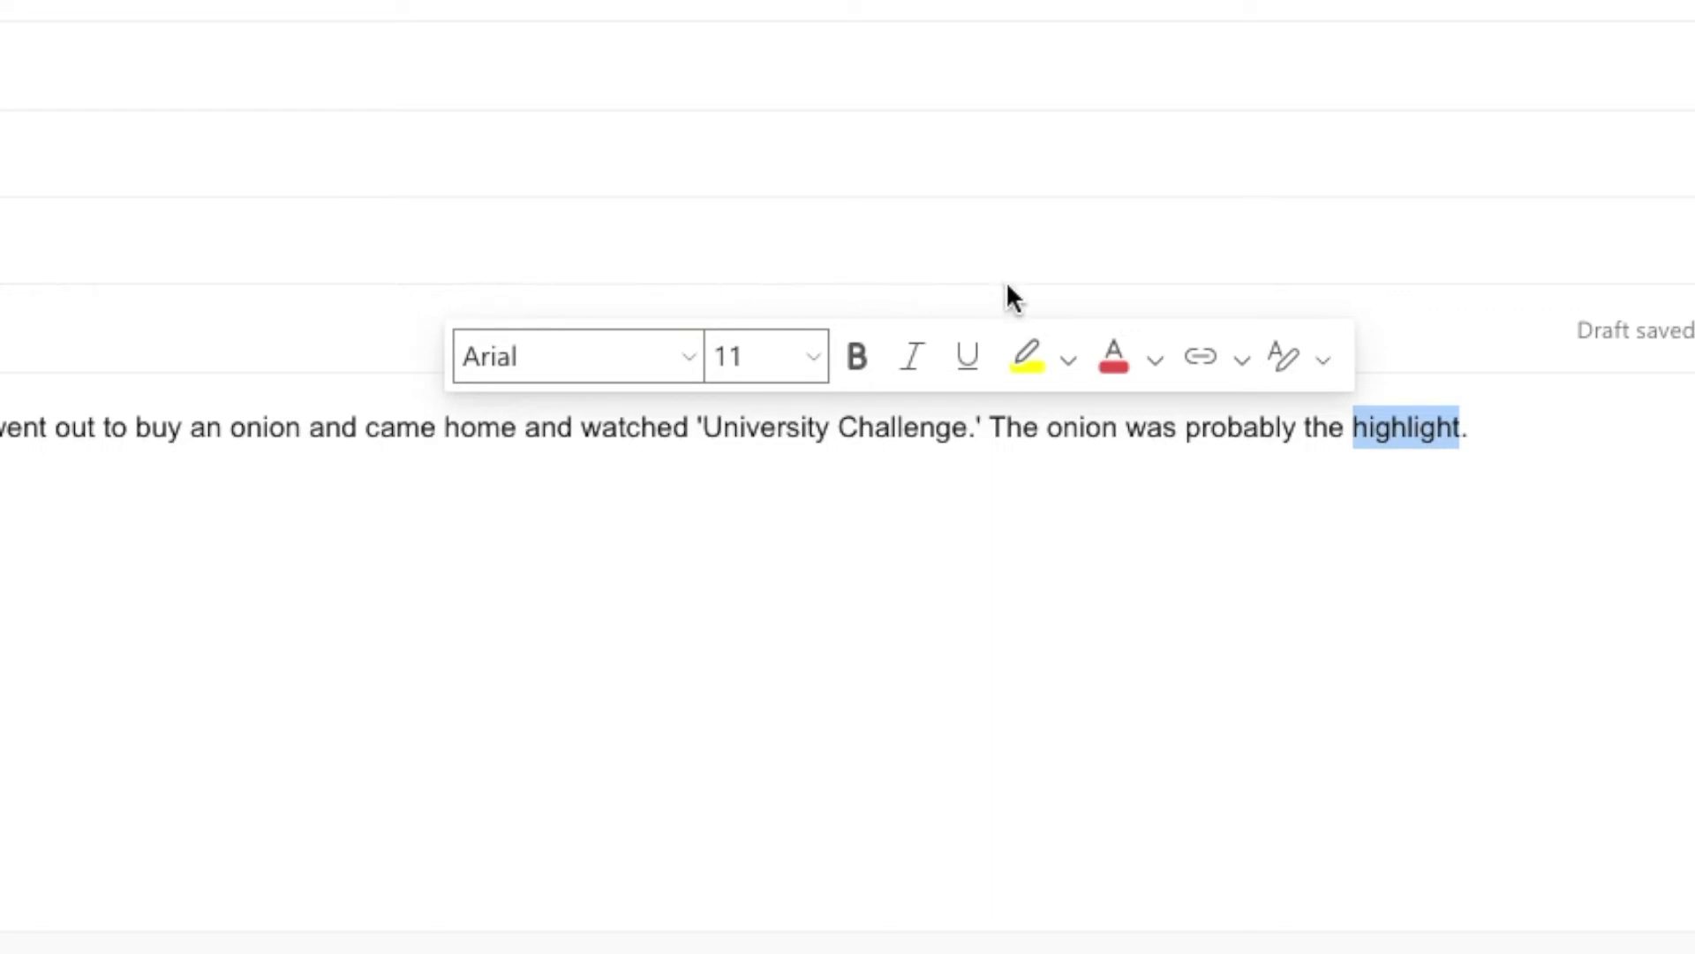
# - Apply the default yellow highlight to the selected word 'highlight'
pyautogui.click(1029, 355)
pyautogui.click(1069, 356)
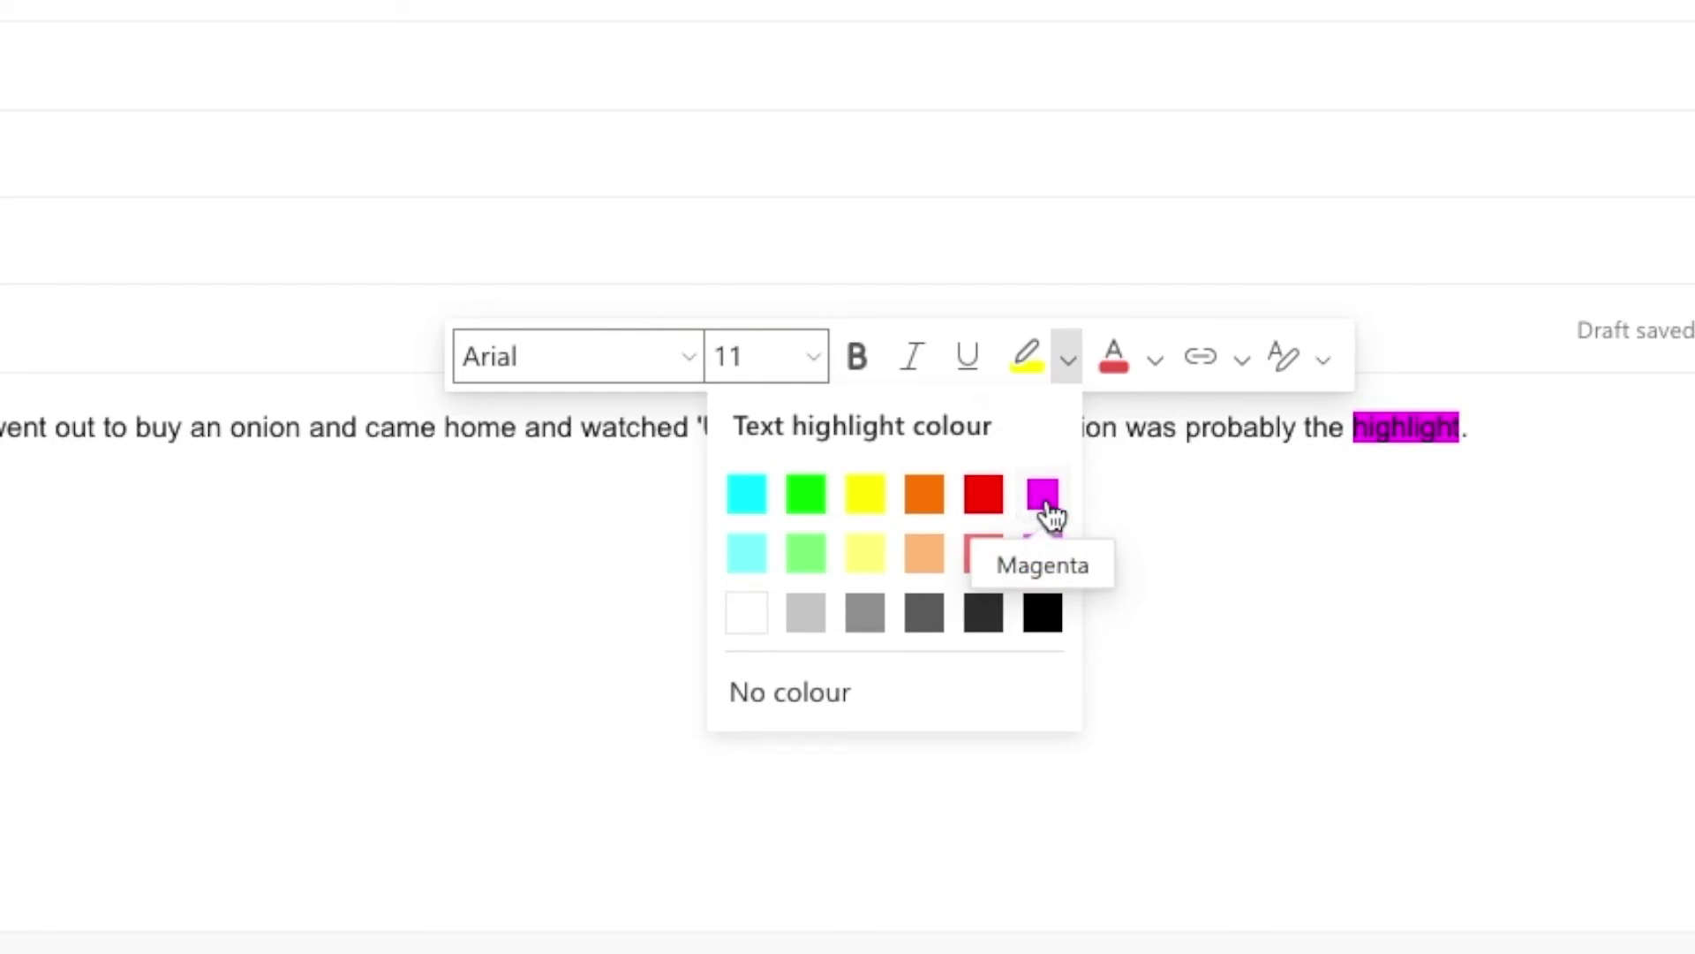
# - Recolour the highlight on 'highlight' to the light grey swatch
pyautogui.click(807, 616)
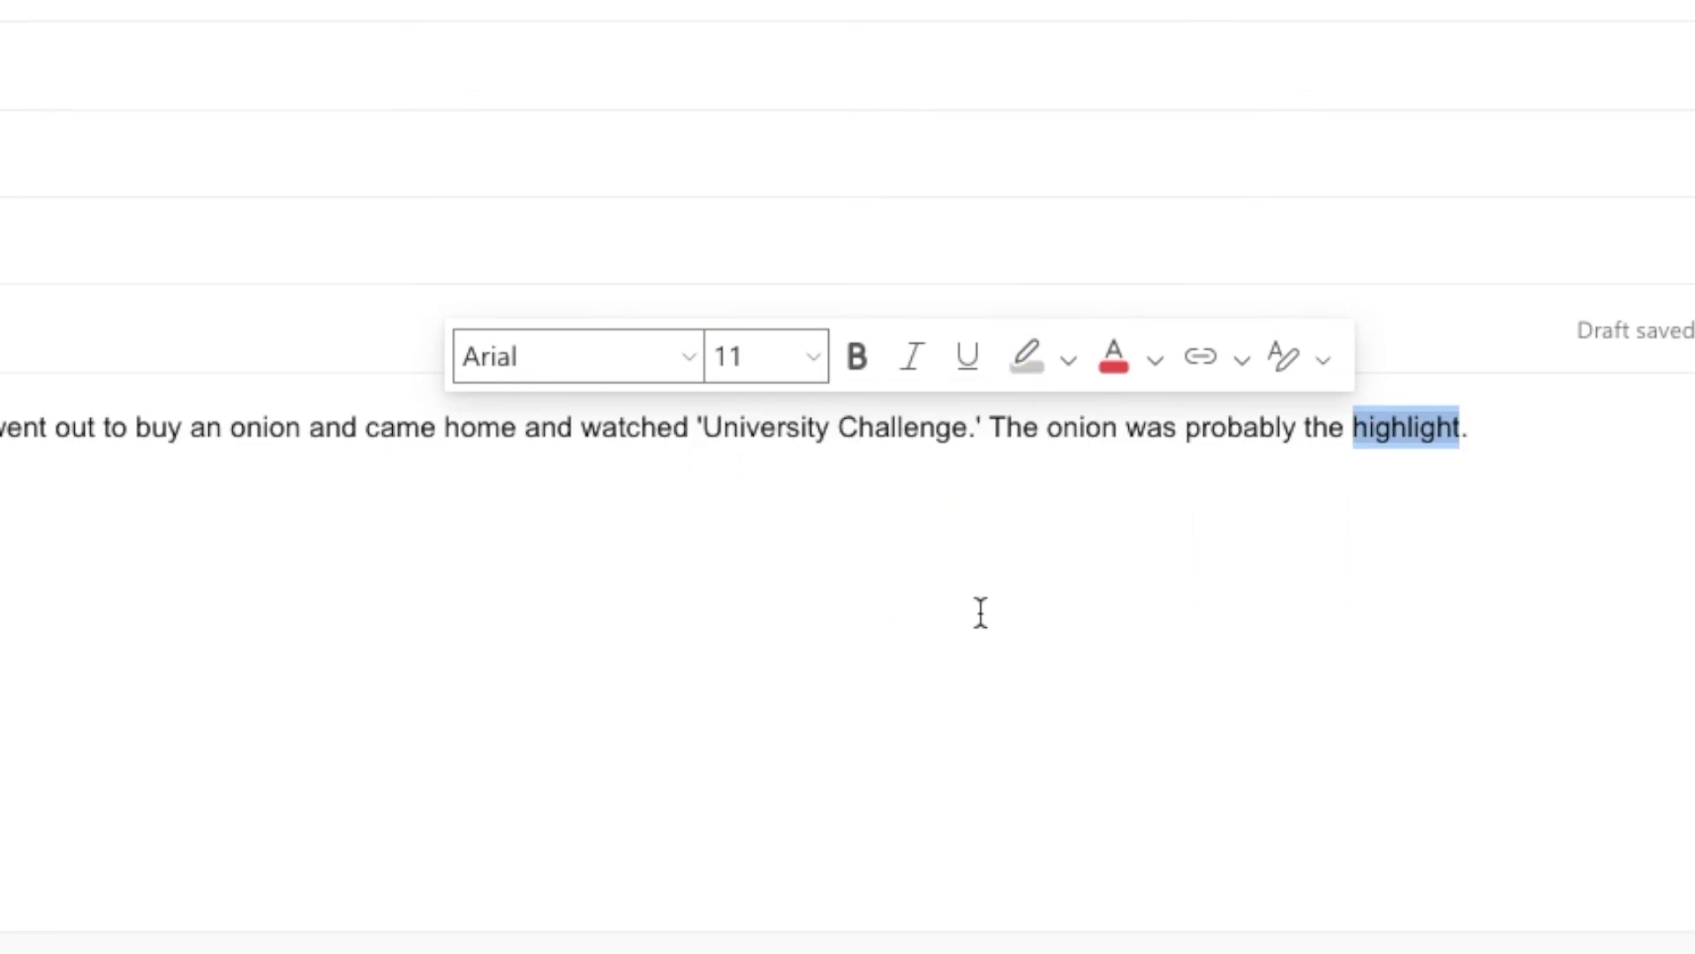
pyautogui.click(1556, 478)
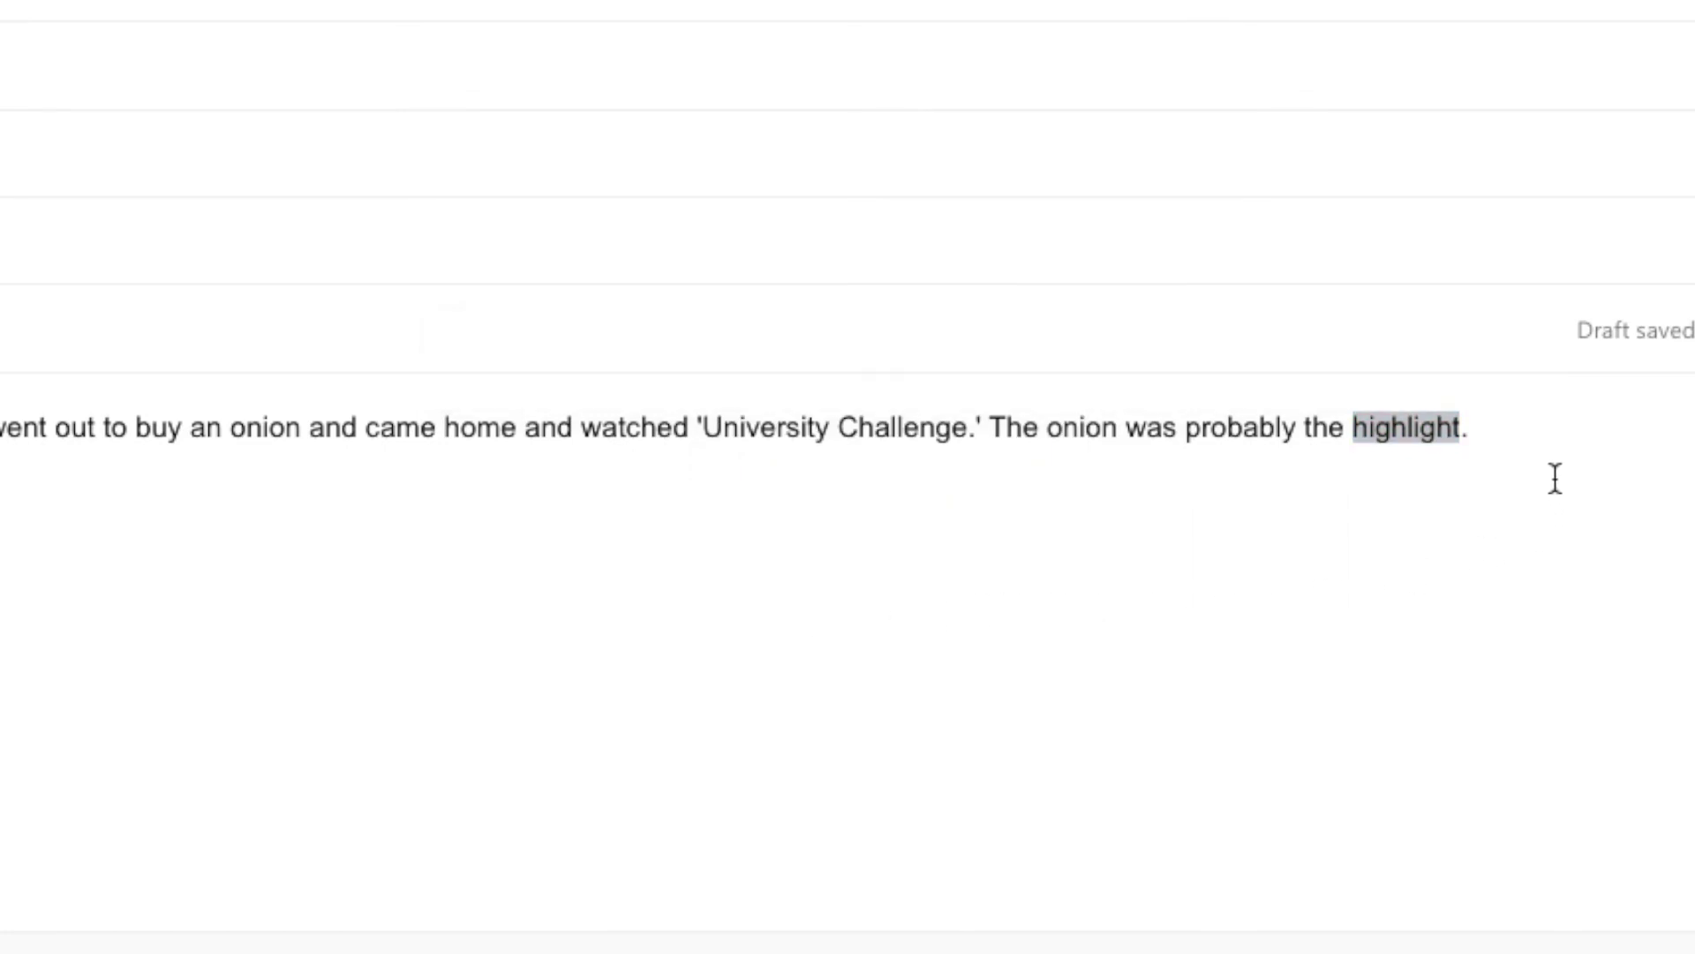